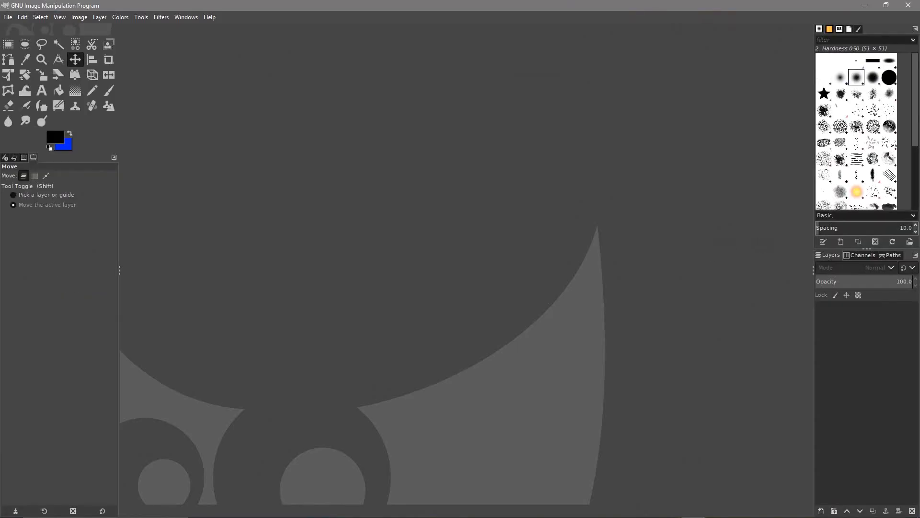
- Open the concert crowd JPG from the tutorial folder as a new image, converting it to the built-in sRGB profile
key("alt+Tab")
left_click_drag(637, 180, 312, 221)
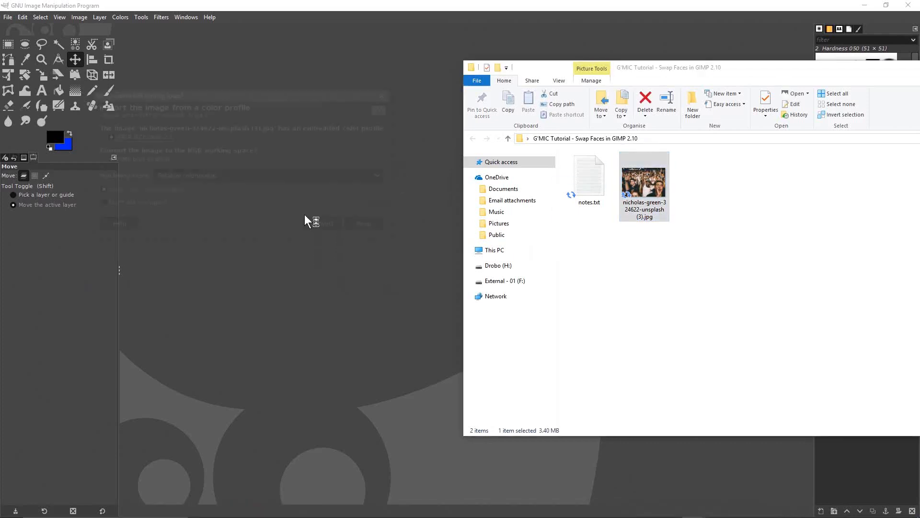
left_click(326, 228)
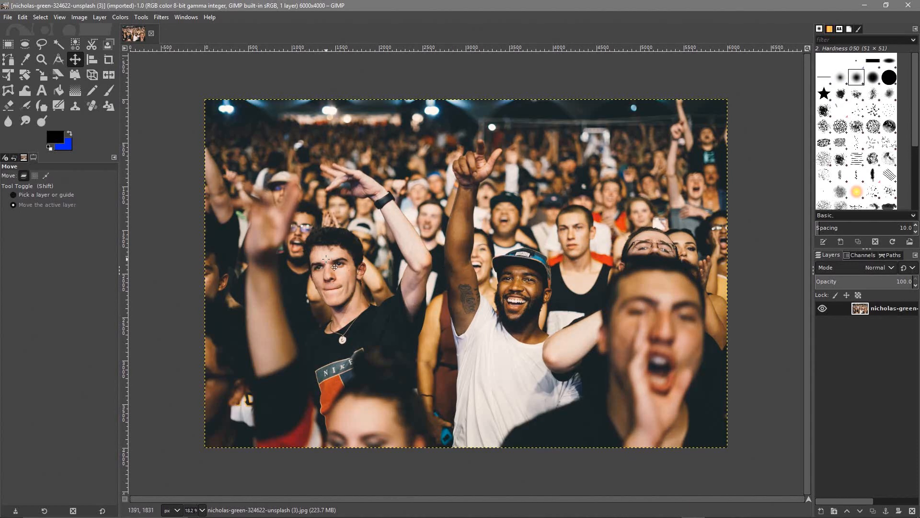
- Draw a freehand selection around the face of the dark-haired man in the Nike T-shirt, from forehead to chin
left_click(41, 59)
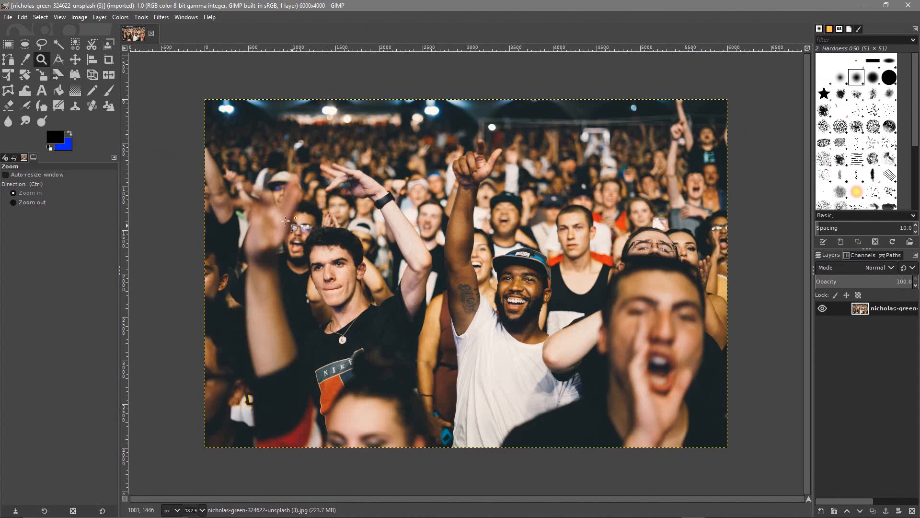
left_click_drag(273, 212, 403, 327)
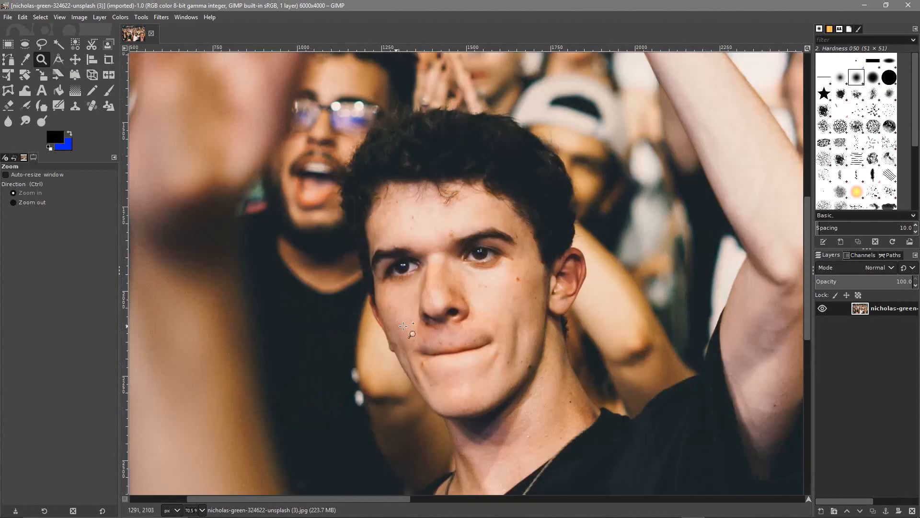
left_click(41, 42)
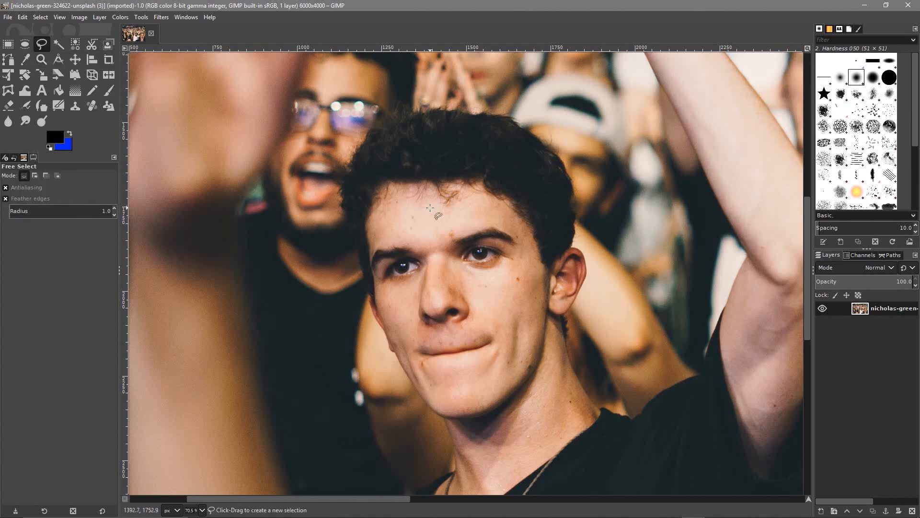
mouse_move(431, 210)
left_mouse_down()
mouse_move(504, 221)
mouse_move(520, 232)
mouse_move(531, 267)
mouse_move(533, 339)
mouse_move(492, 397)
mouse_move(473, 403)
mouse_move(422, 388)
mouse_move(373, 288)
mouse_move(370, 247)
mouse_move(397, 216)
mouse_move(431, 211)
left_mouse_up()
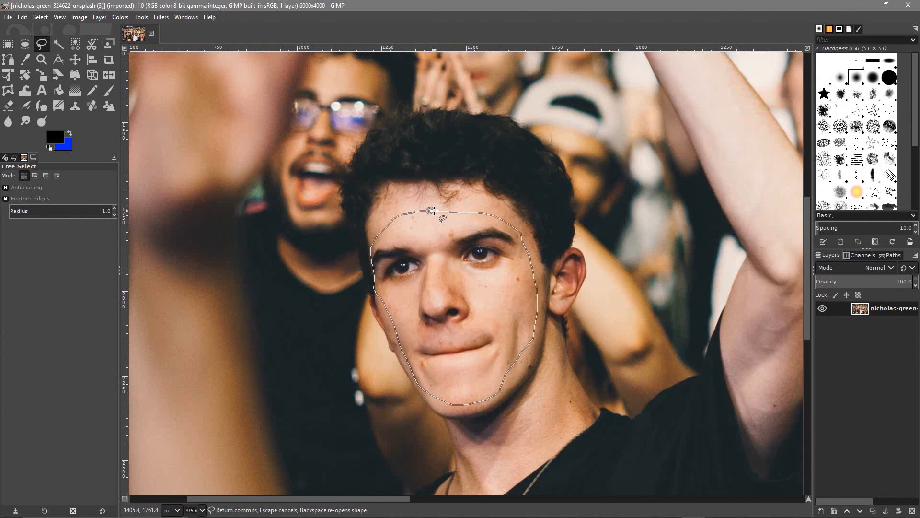
key("Return")
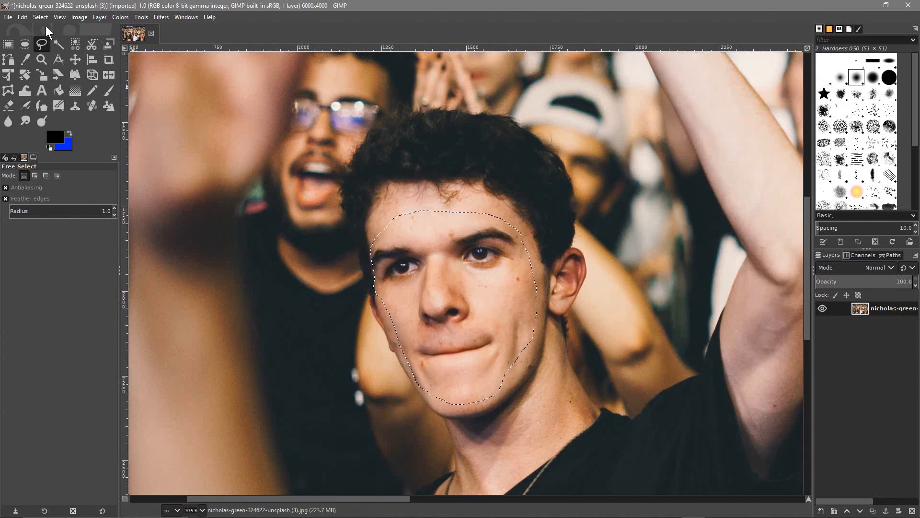
- Copy the selected face and paste it as a floating selection
left_click(23, 17)
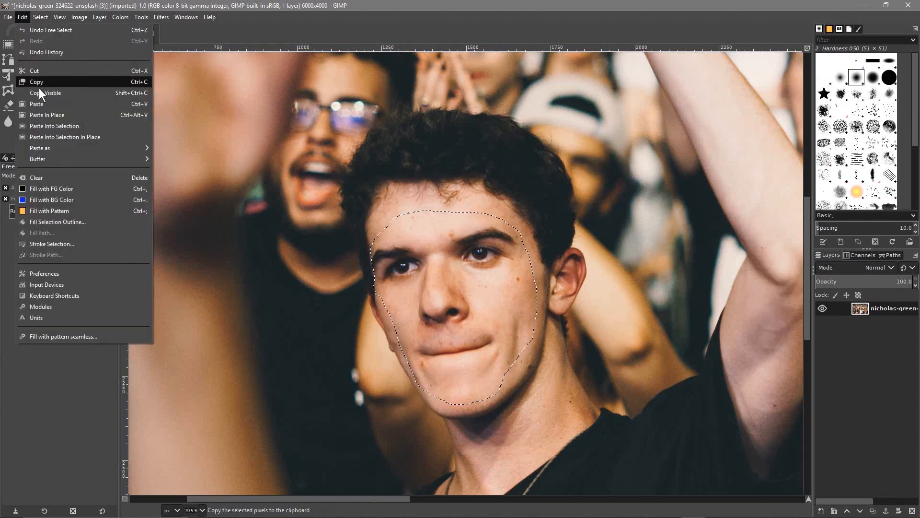
left_click(42, 81)
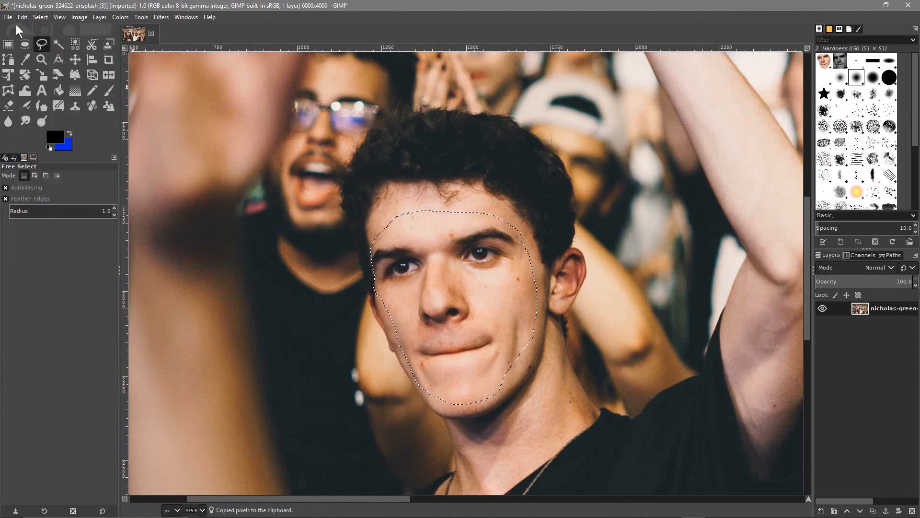
left_click(22, 17)
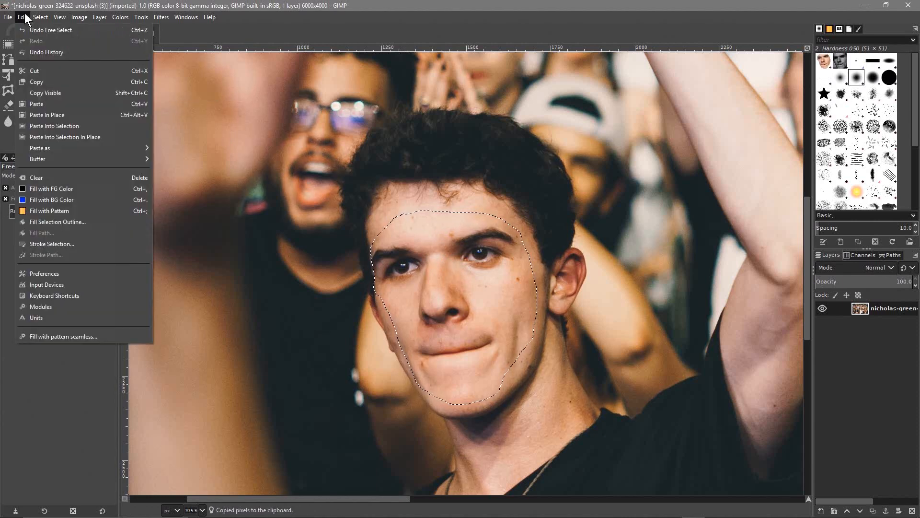
left_click(38, 105)
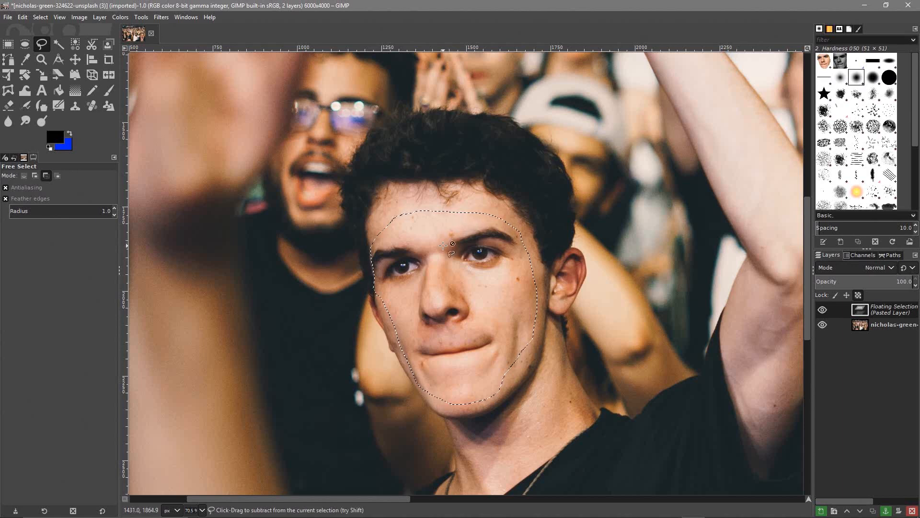
- Move the pasted face onto the head of the short-haired man in the black tank top
scroll(442, 245, "down", 5)
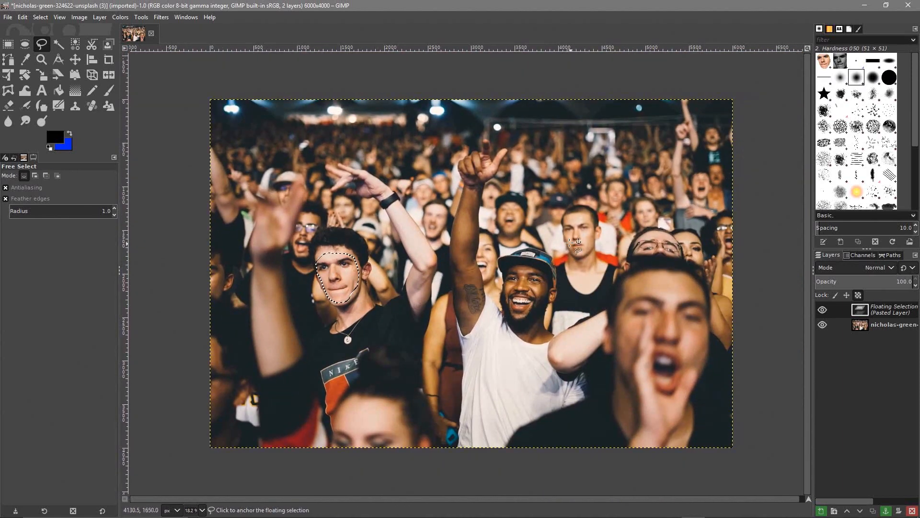
left_click(75, 59)
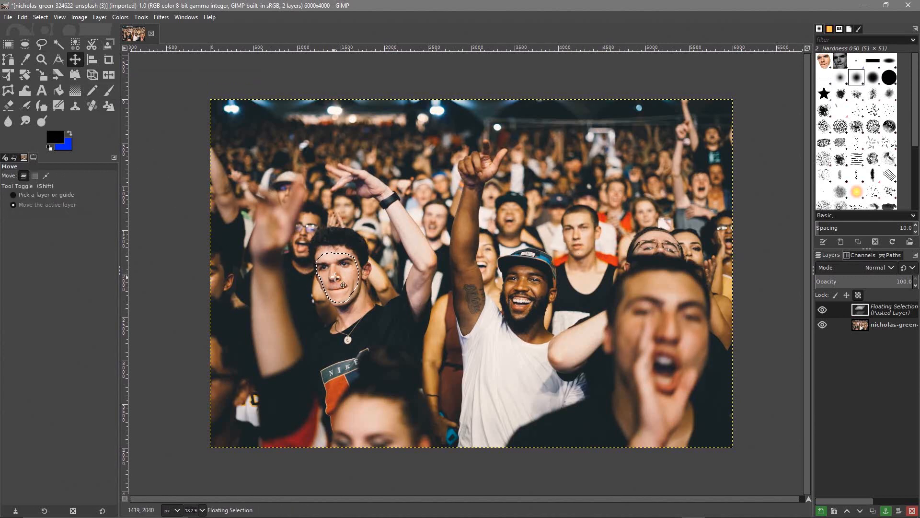
left_click_drag(339, 274, 586, 249)
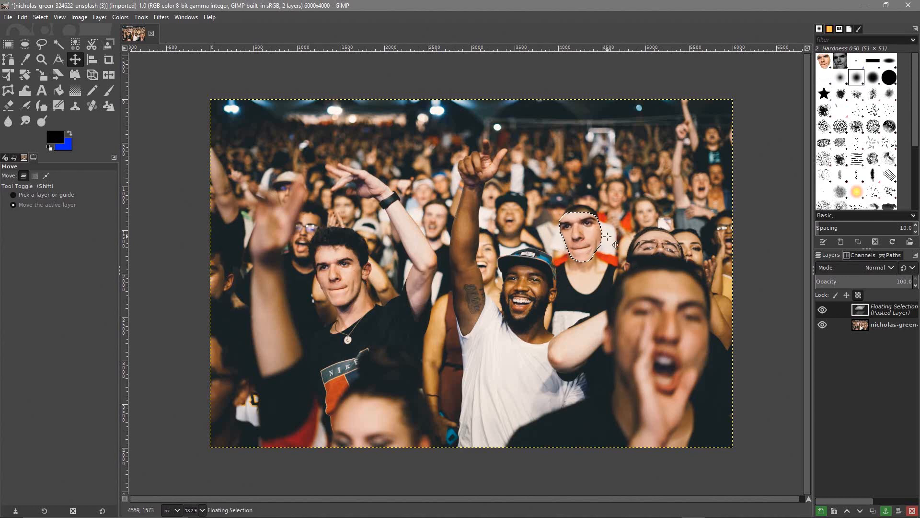
- Lower the pasted face's opacity to 36.8 and scale it to 337 × 392 px, aligned with the features underneath
scroll(584, 249, "up", 4)
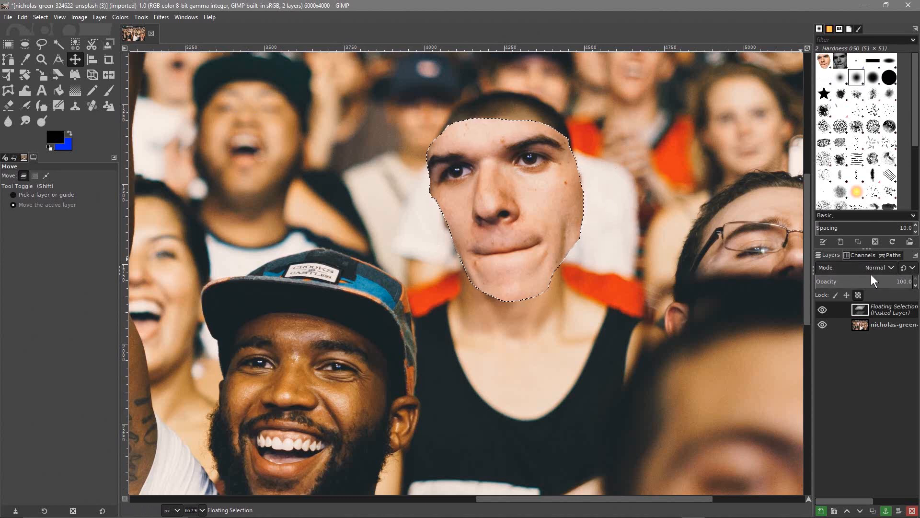
left_click_drag(875, 281, 841, 282)
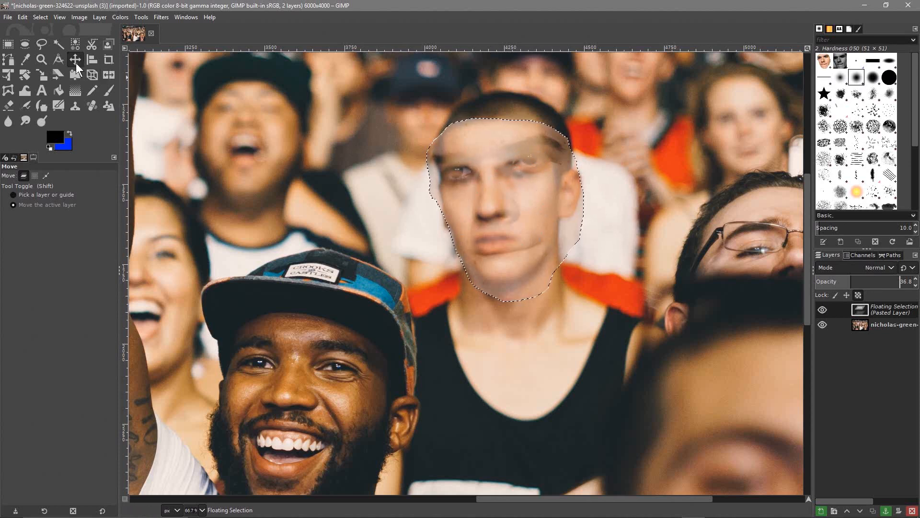
left_click(42, 76)
left_click(506, 184)
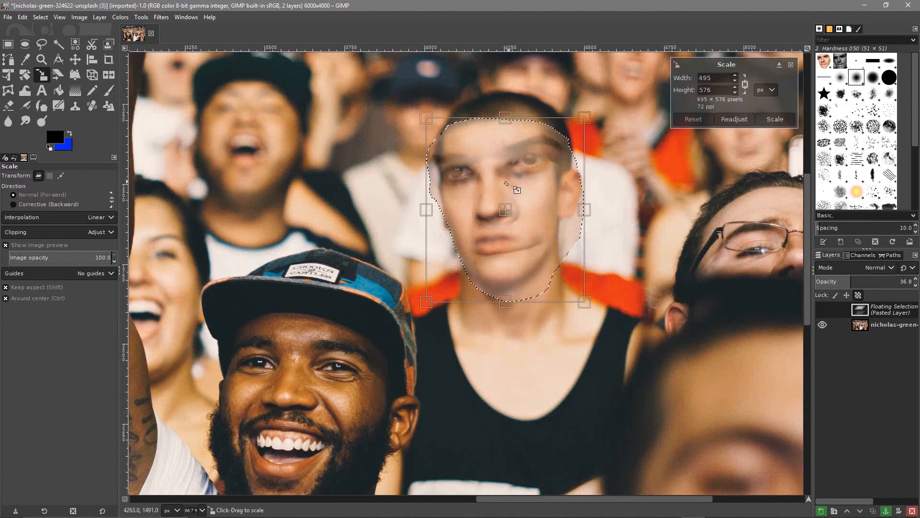
left_click_drag(426, 119, 469, 152)
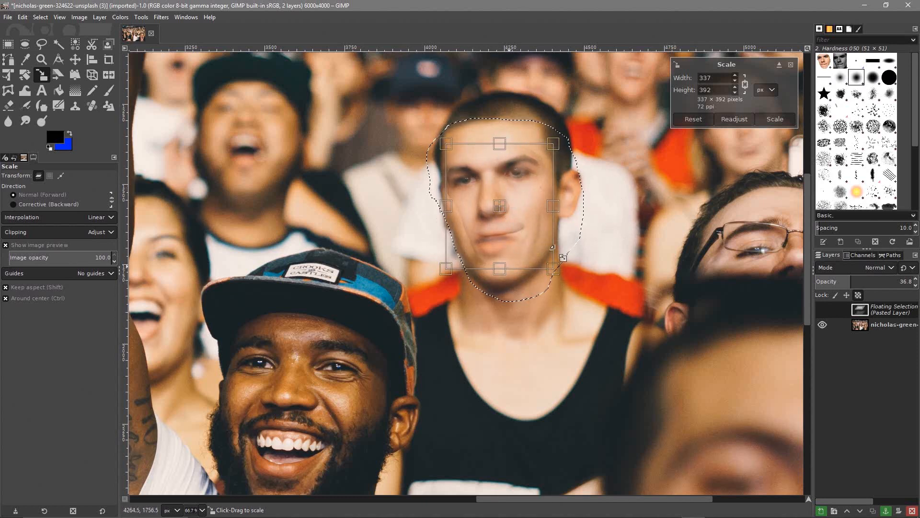
left_click(770, 119)
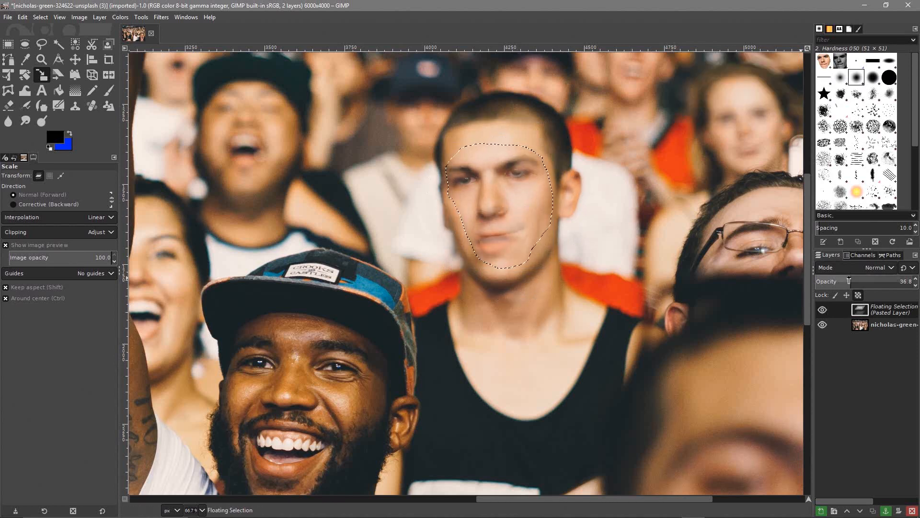
- Restore the pasted face's opacity to 100 and convert the floating selection to a new layer
left_click_drag(854, 281, 915, 287)
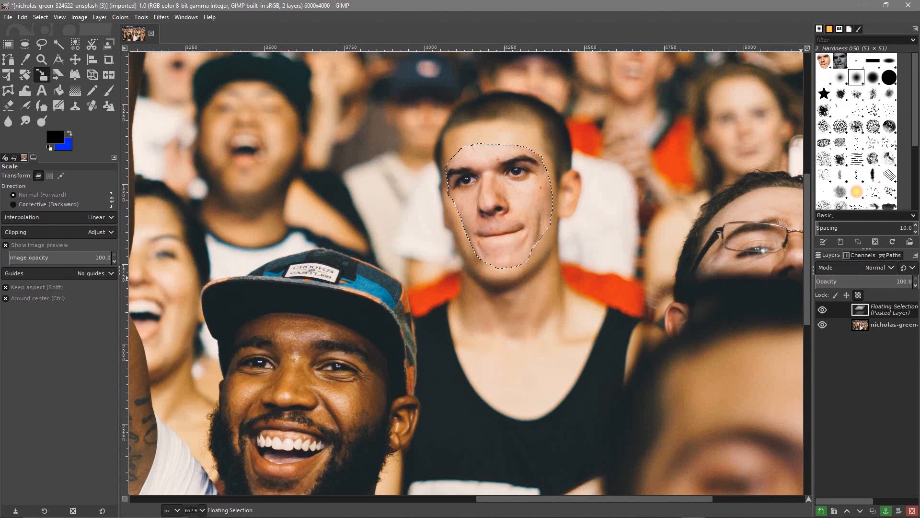
right_click(873, 307)
left_click(895, 310)
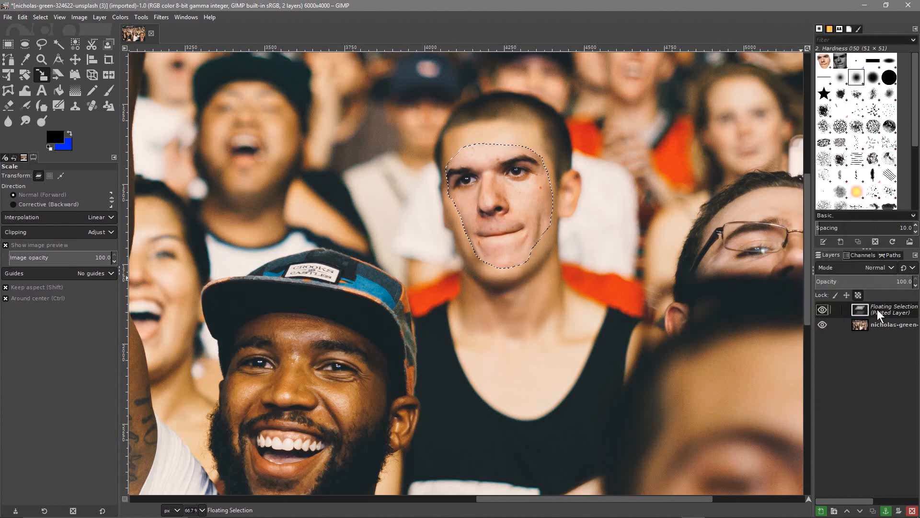
right_click(885, 309)
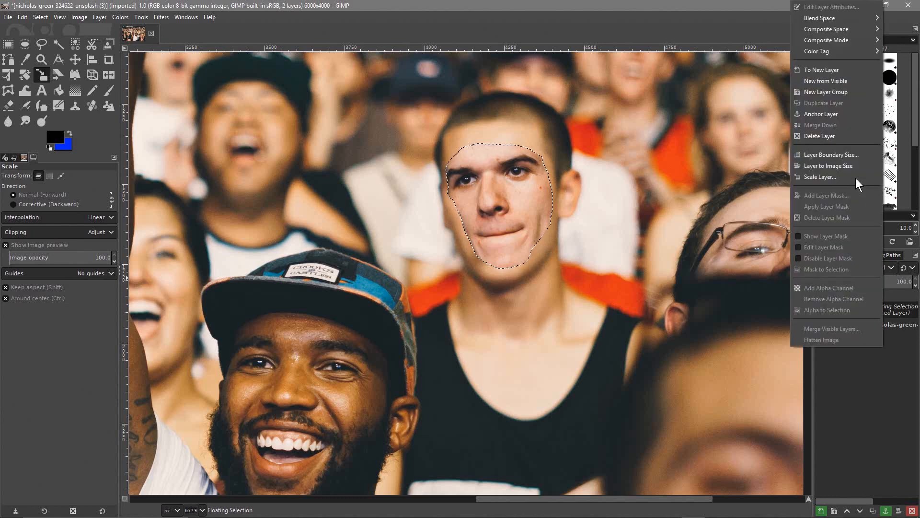
left_click(814, 71)
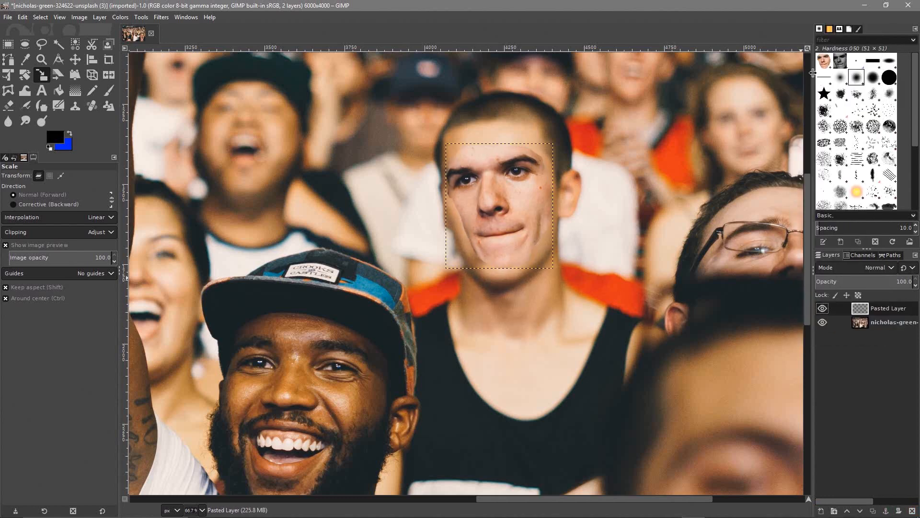
- Toggle the pasted face layer's visibility to compare it with the original face underneath
left_click(819, 306)
left_click(819, 306)
left_click(818, 306)
left_click(819, 306)
left_click(818, 306)
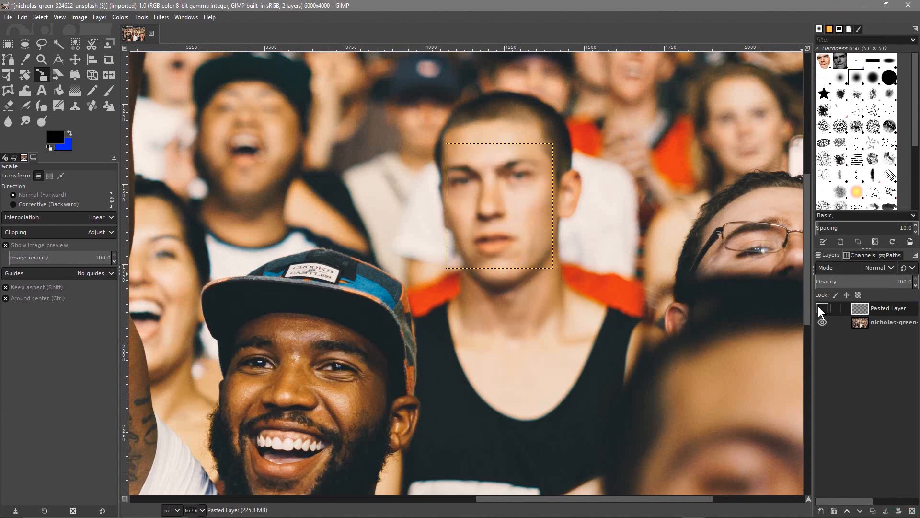
left_click(819, 306)
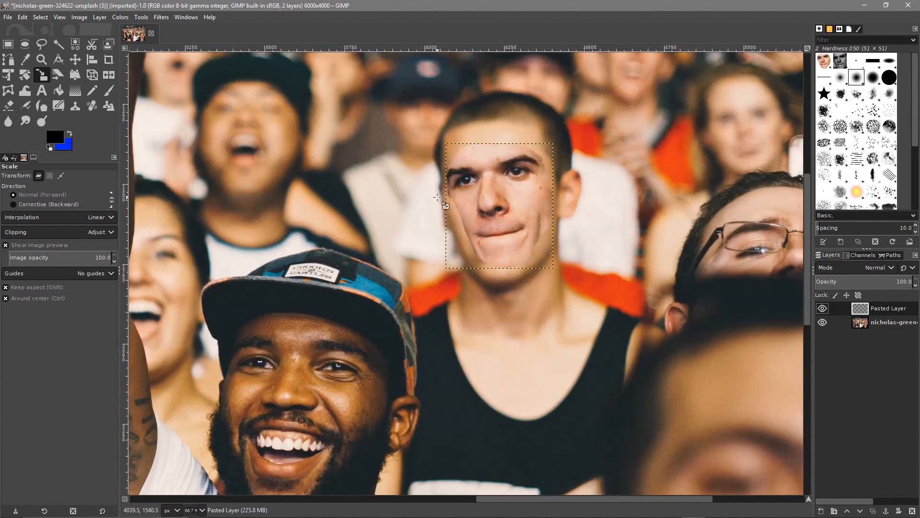
- Erase the hard edges of the pasted face along the jaw, chin and cheek with the soft eraser
scroll(446, 206, "up", 2, "ctrl")
scroll(445, 292, "up", 1, "ctrl")
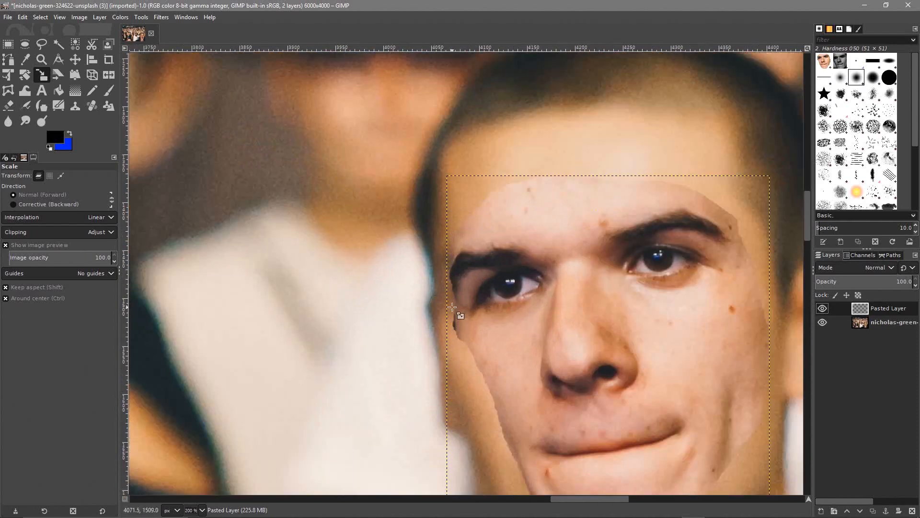
left_click(11, 100)
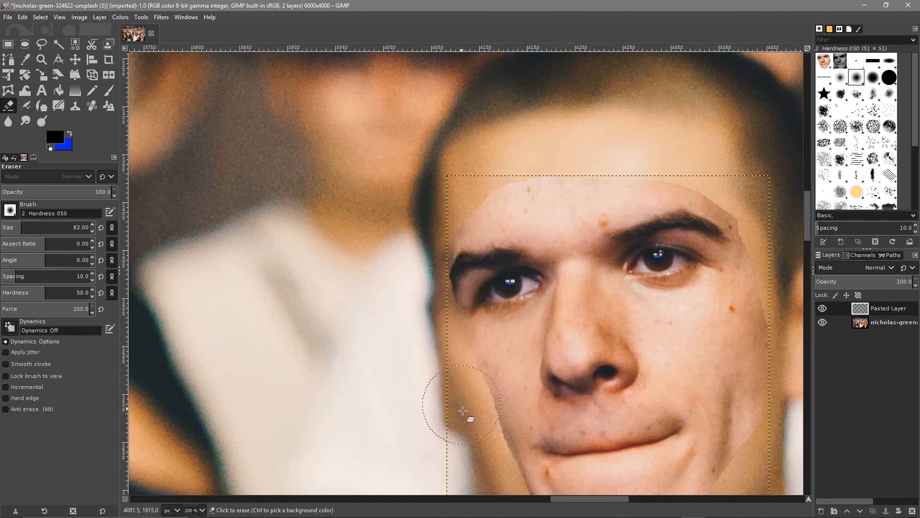
scroll(475, 398, "down", 5)
mouse_move(474, 290)
left_mouse_down()
mouse_move(517, 359)
mouse_move(516, 322)
mouse_move(623, 342)
mouse_move(705, 326)
mouse_move(649, 342)
mouse_move(710, 311)
left_mouse_up()
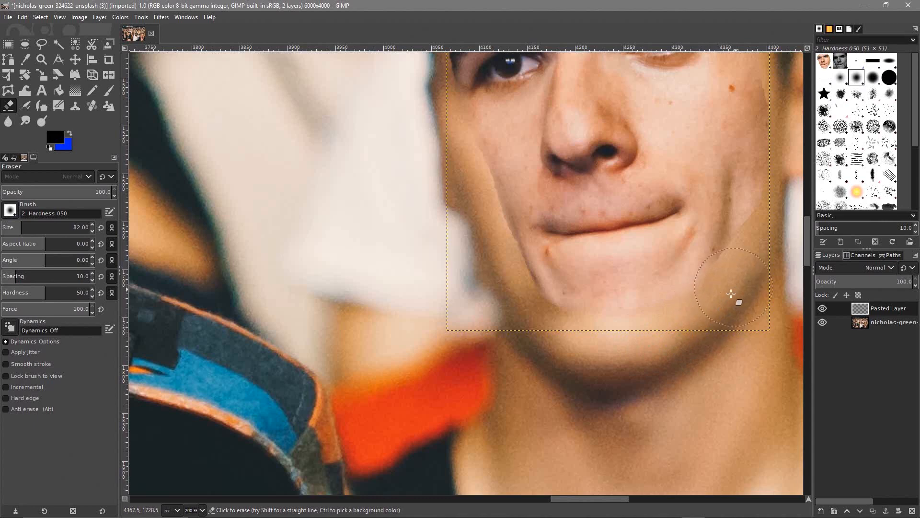
scroll(714, 316, "down", 1)
left_click_drag(724, 212, 630, 265)
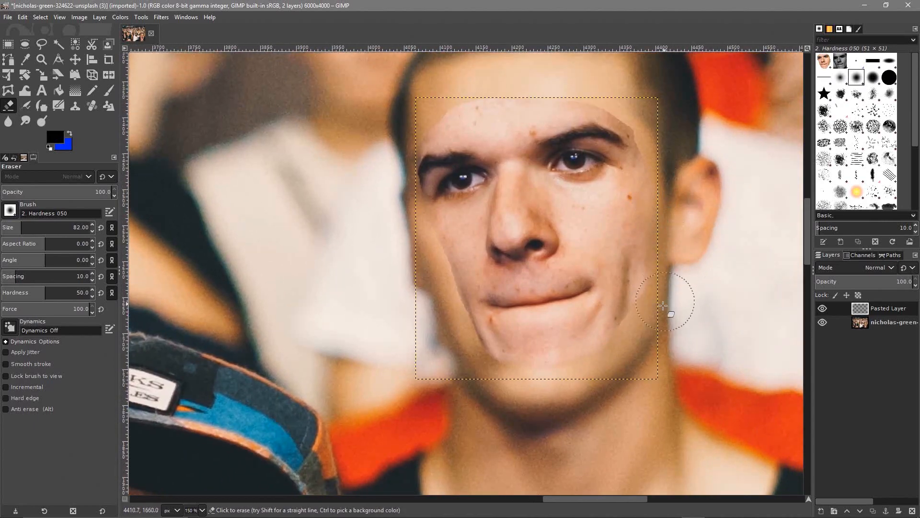
mouse_move(674, 197)
left_mouse_down()
mouse_move(666, 267)
mouse_move(647, 340)
mouse_move(656, 307)
left_mouse_up()
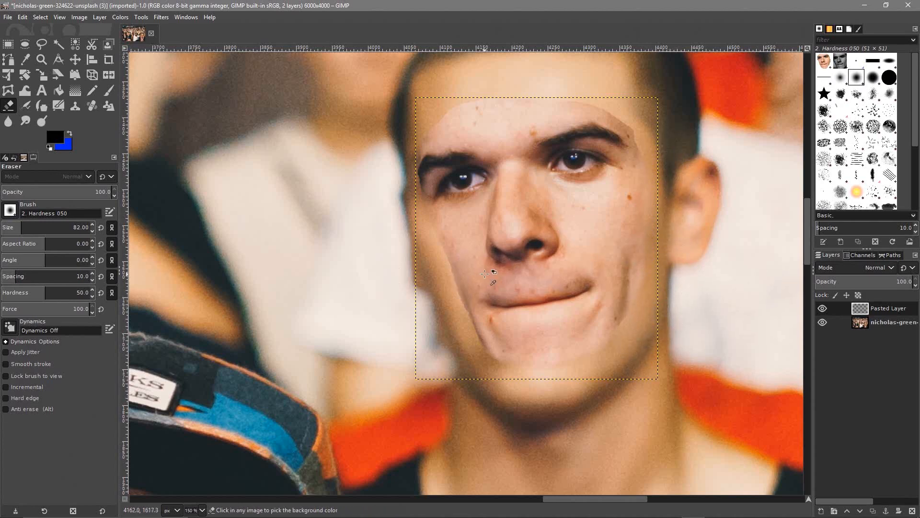
- Open the G'MIC-Qt filter for the pasted layer and choose the Blend [Seamless] filter from the Layers category
scroll(474, 249, "down", 2)
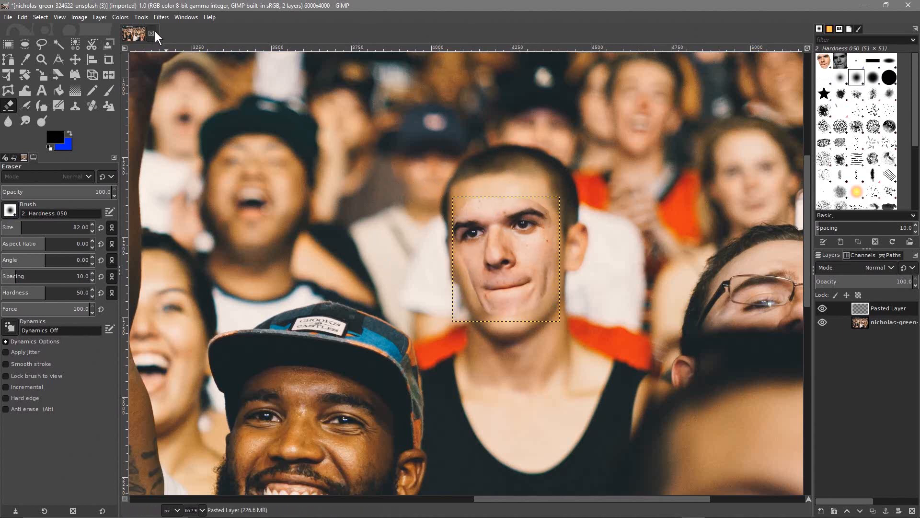
left_click(142, 16)
mouse_move(159, 17)
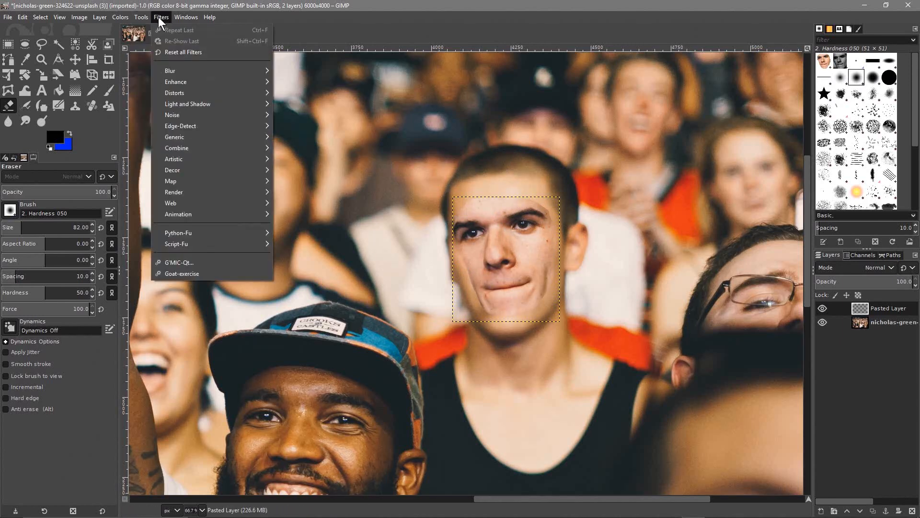
left_click(174, 263)
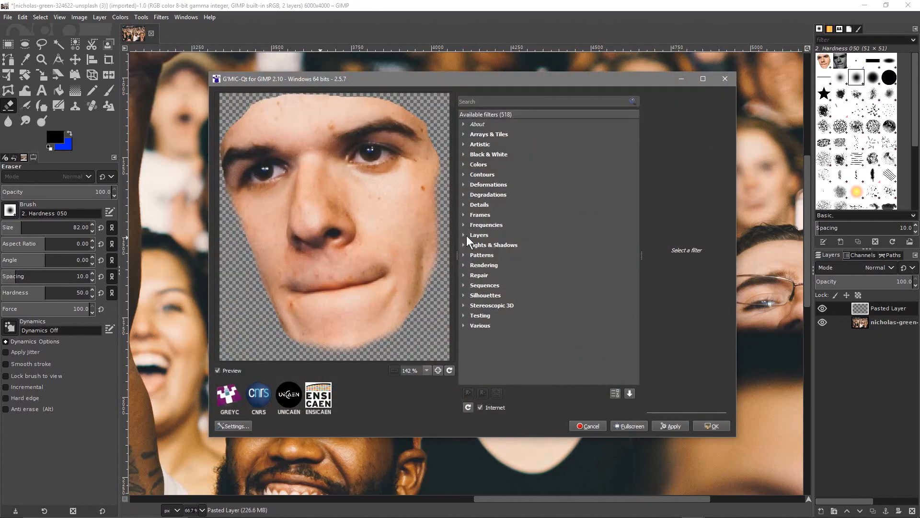
left_click(463, 235)
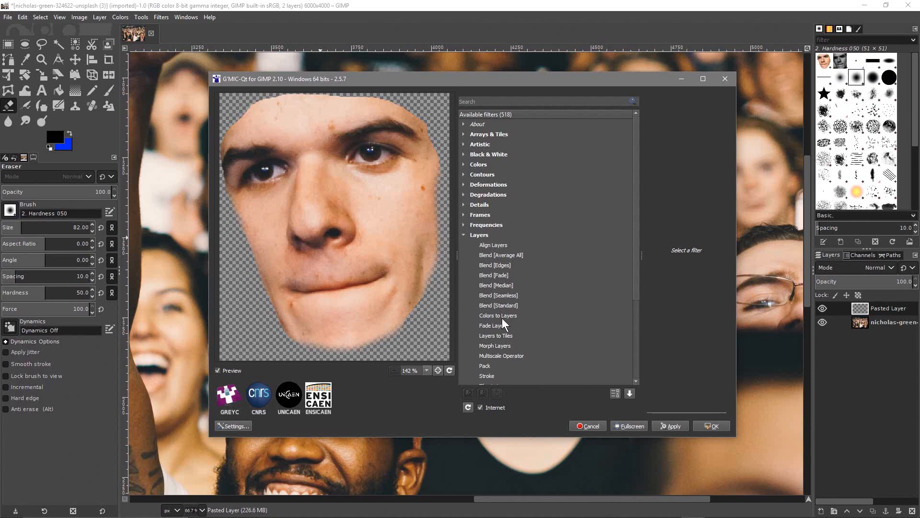
left_click(501, 294)
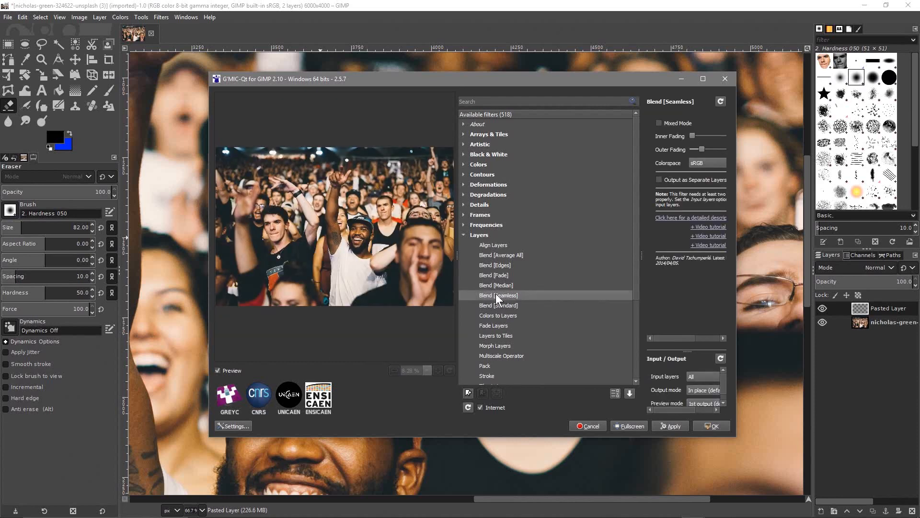
- Apply the Blend [Seamless] filter with the input layers set to All and close the G'MIC-Qt window
left_click(698, 75)
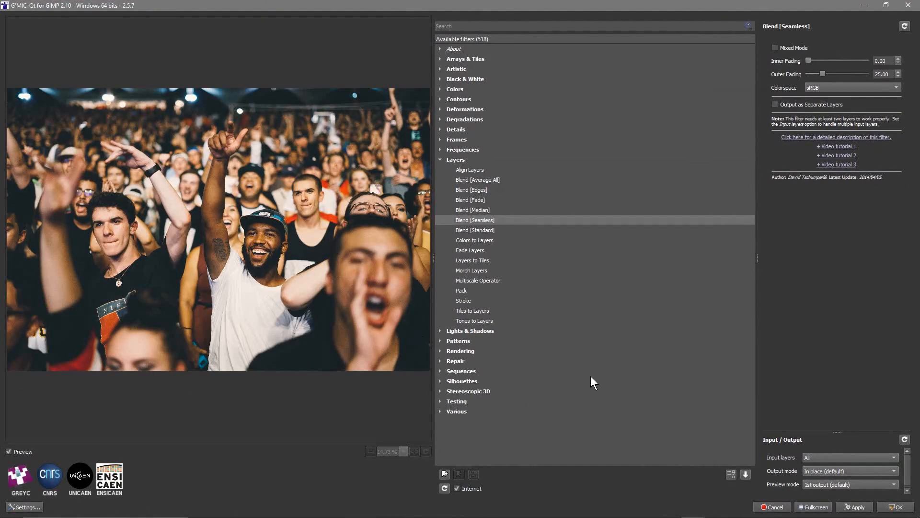
left_click_drag(705, 6, 616, 6)
left_click(809, 458)
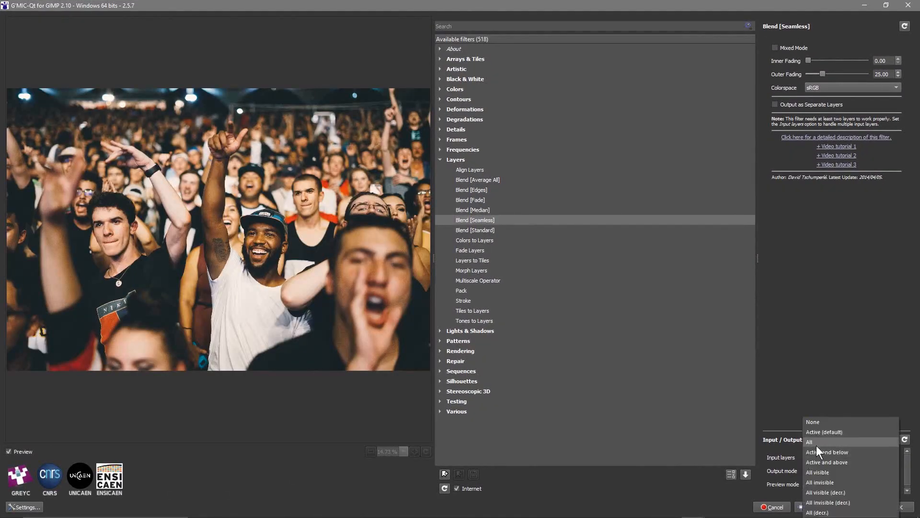
left_click(813, 441)
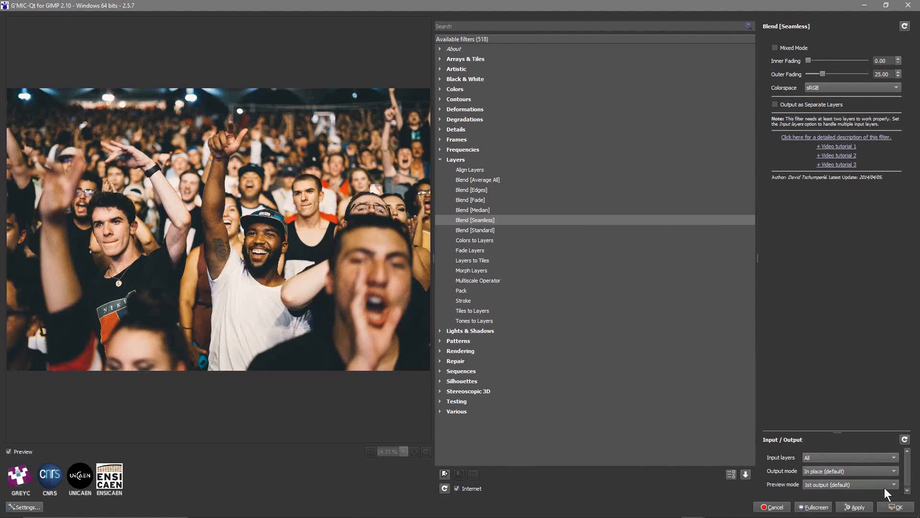
left_click(848, 508)
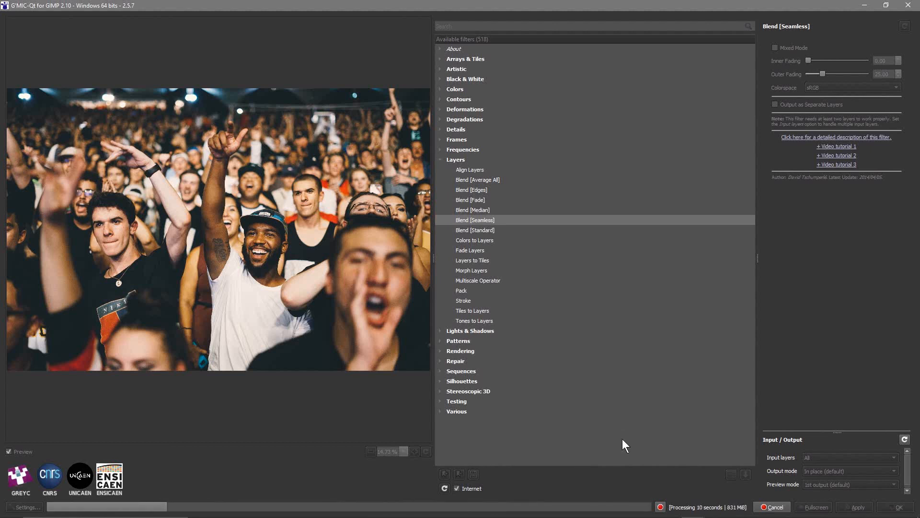
left_click(891, 510)
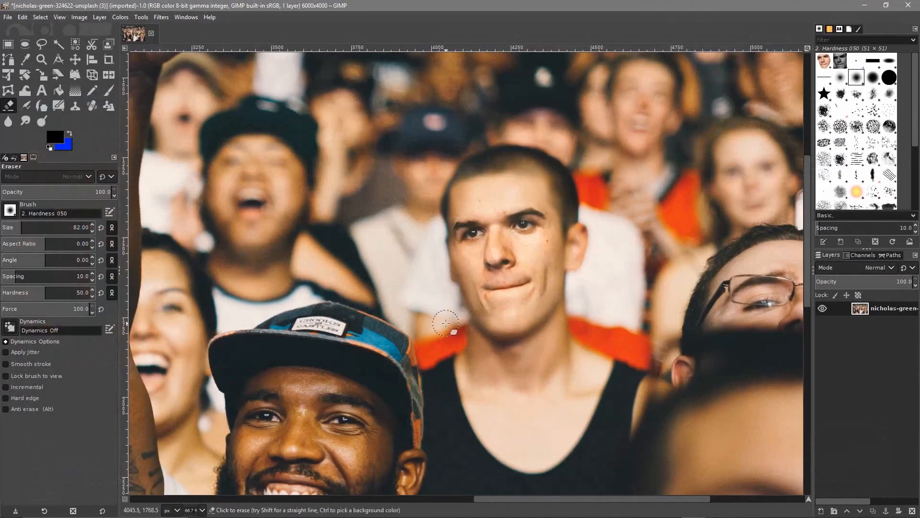
- Export the blended image as a JPEG into the same folder, adding " - 01" to the end of the original file name
scroll(475, 329, "down", 3)
scroll(475, 329, "down", 1)
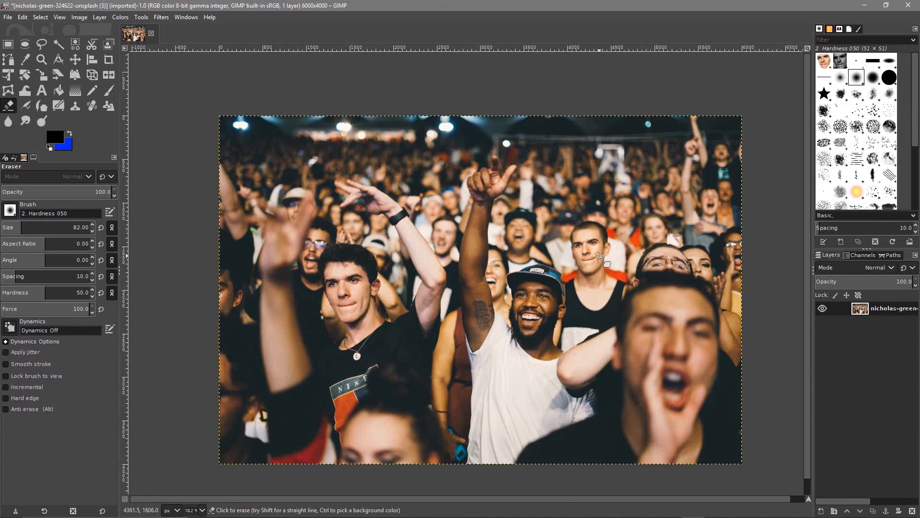
left_click(8, 17)
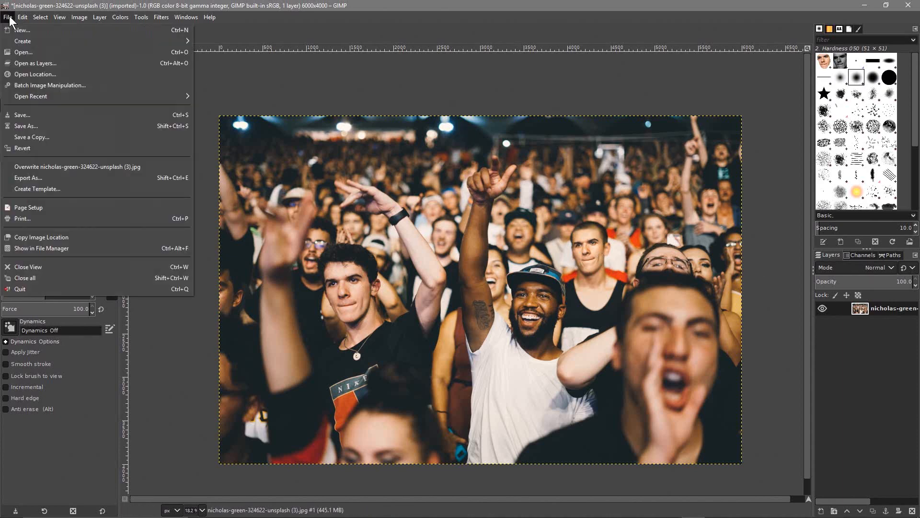
left_click(29, 177)
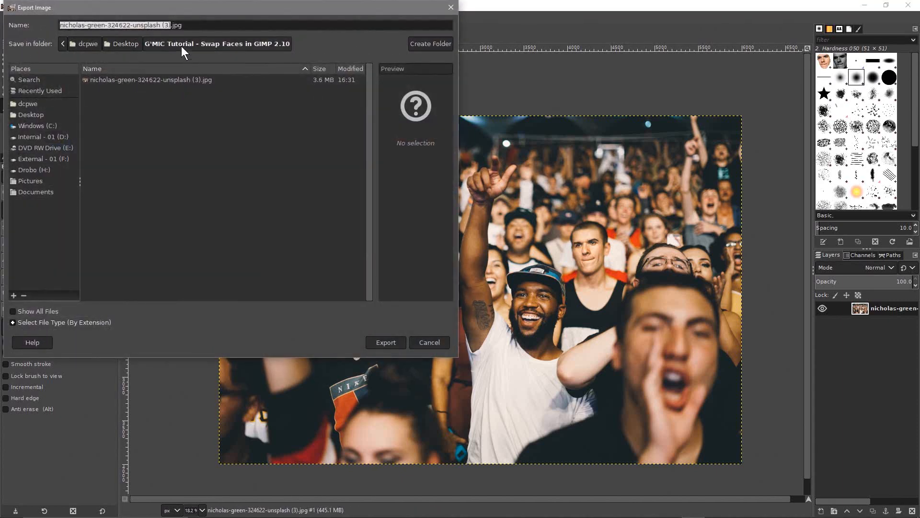
left_click(168, 24)
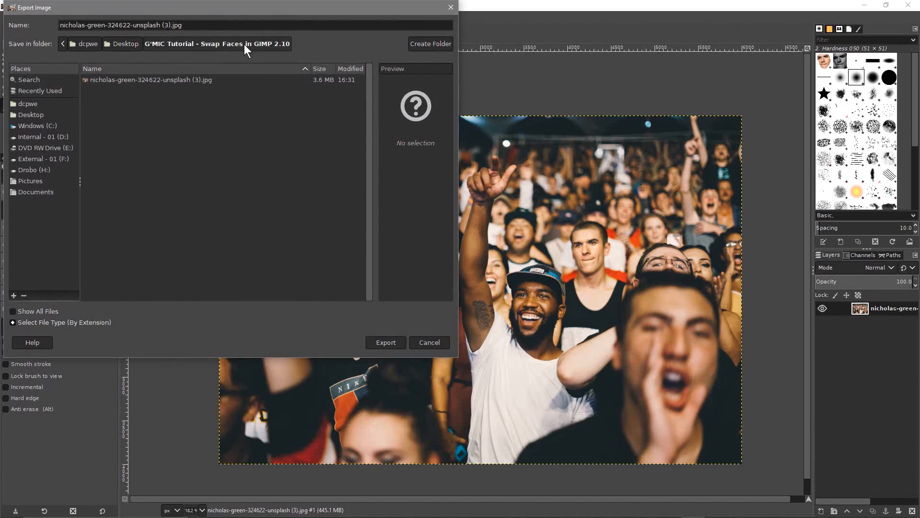
type("- 01")
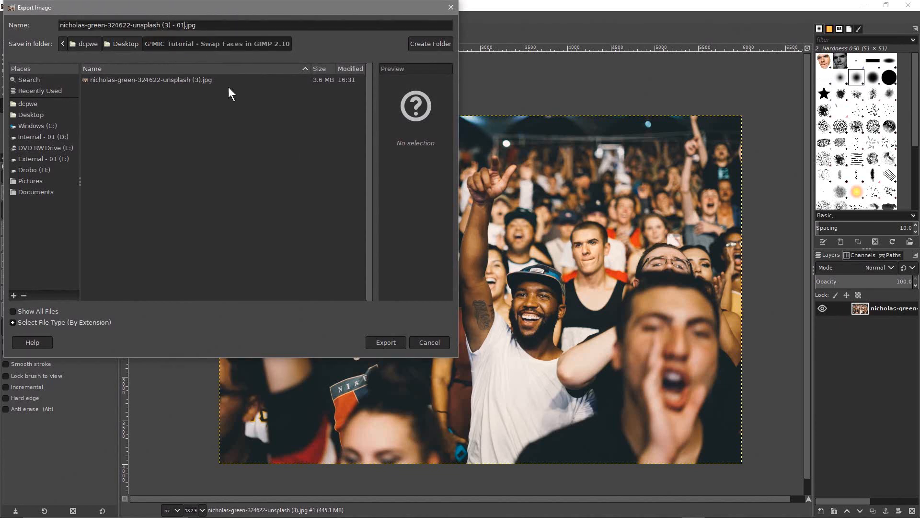
left_click(391, 339)
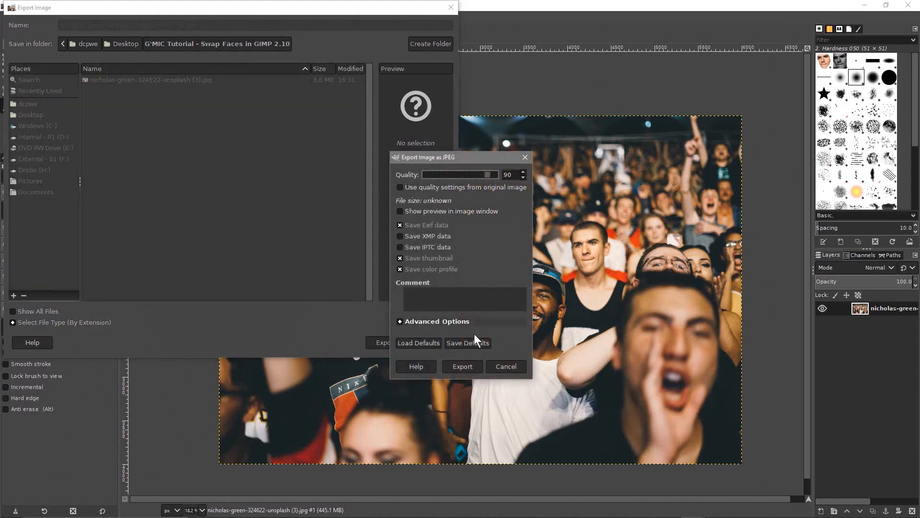
left_click(462, 366)
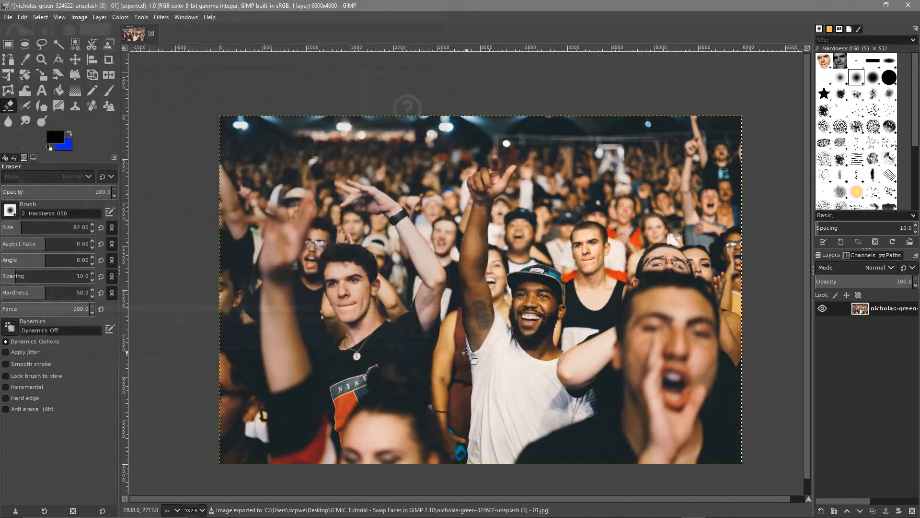
- Switch to the tutorial folder, view the exported " - 01" photo and the original side by side in Photos, and close both
left_click(868, 4)
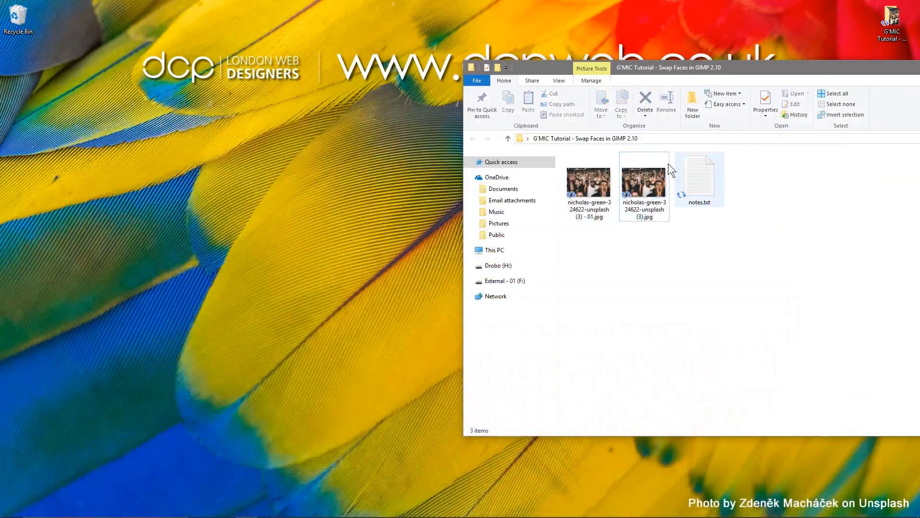
left_click(594, 187)
double_click(594, 187)
key("super+Left")
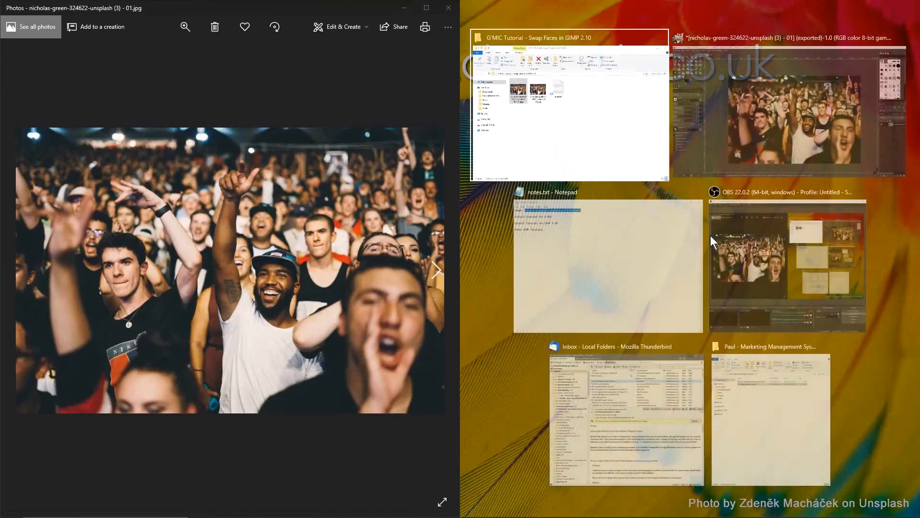
left_click(597, 143)
double_click(637, 128)
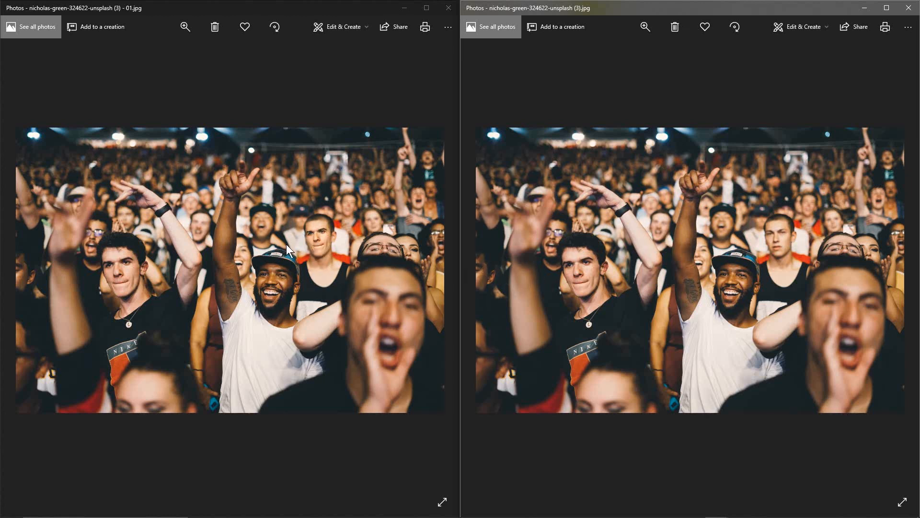
left_click(449, 8)
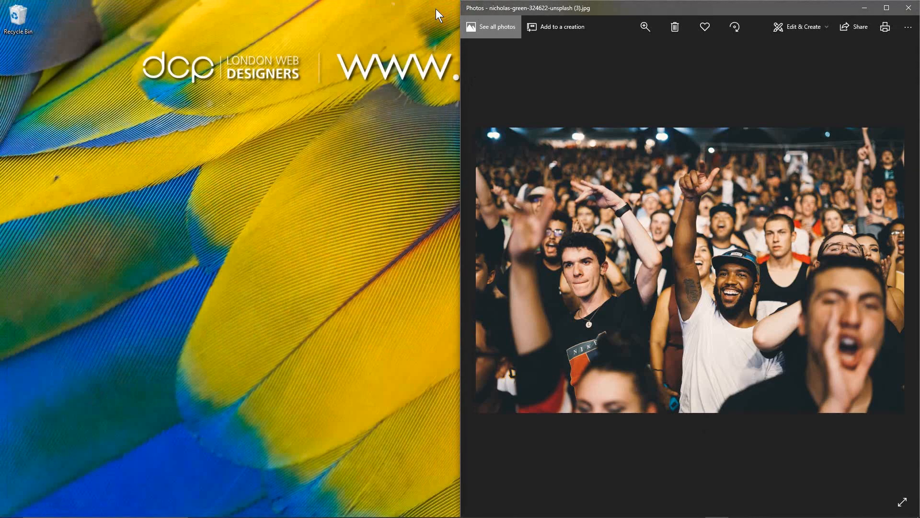
left_click(908, 8)
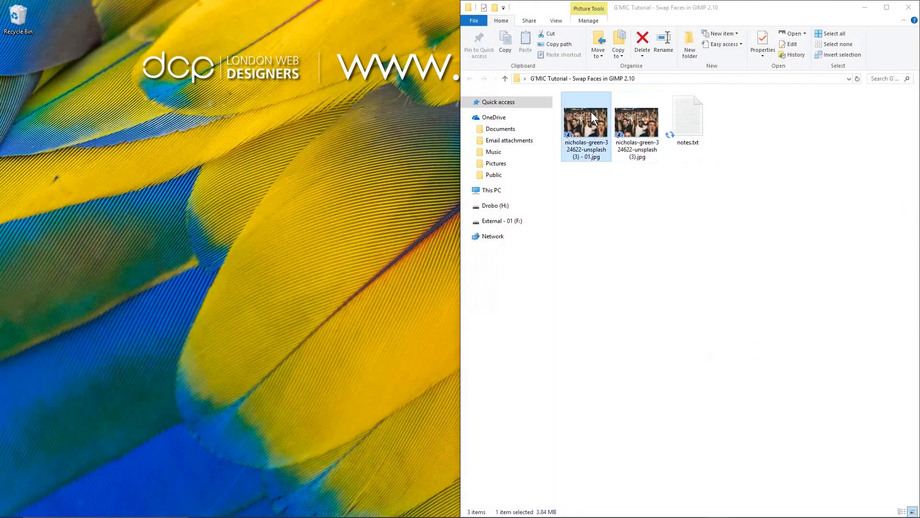
- Reopen the exported " - 01" photo in a maximized Photos window and inspect the swapped face up close
double_click(591, 111)
left_click(489, 129)
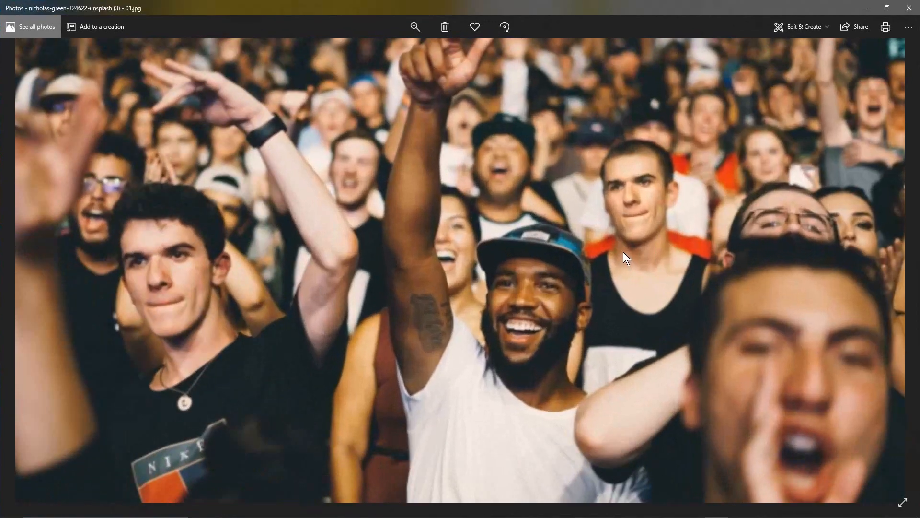
scroll(623, 251, "up", 3)
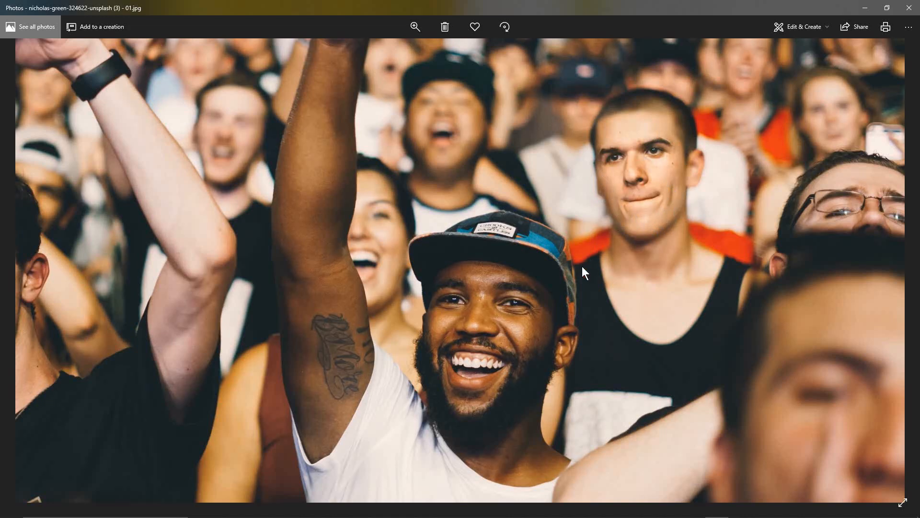
scroll(579, 268, "down", 2)
scroll(579, 267, "down", 3)
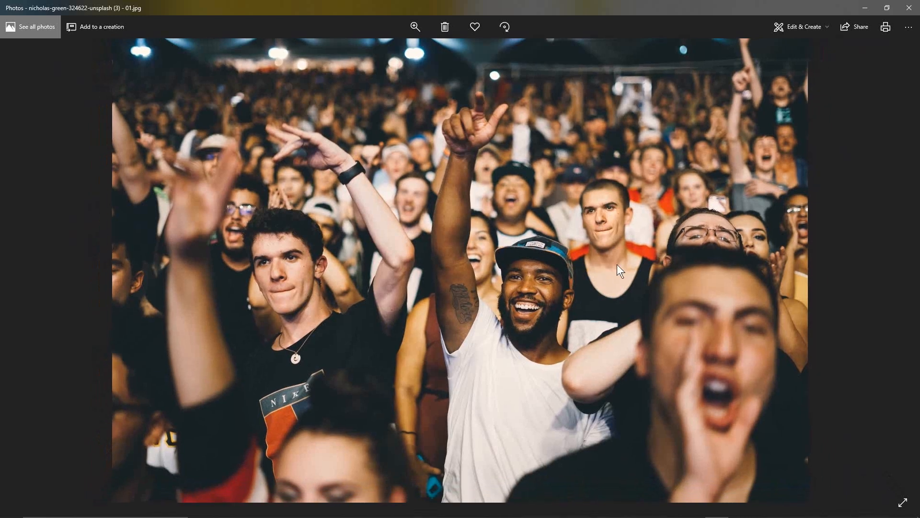
- Flip repeatedly between the original and the exported photo to compare the swapped face, and close the viewer
key("Right")
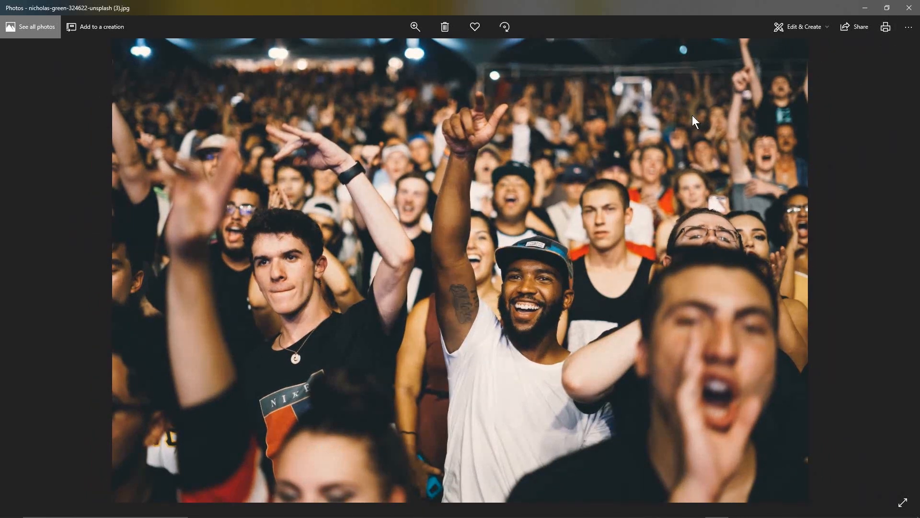
key("Left")
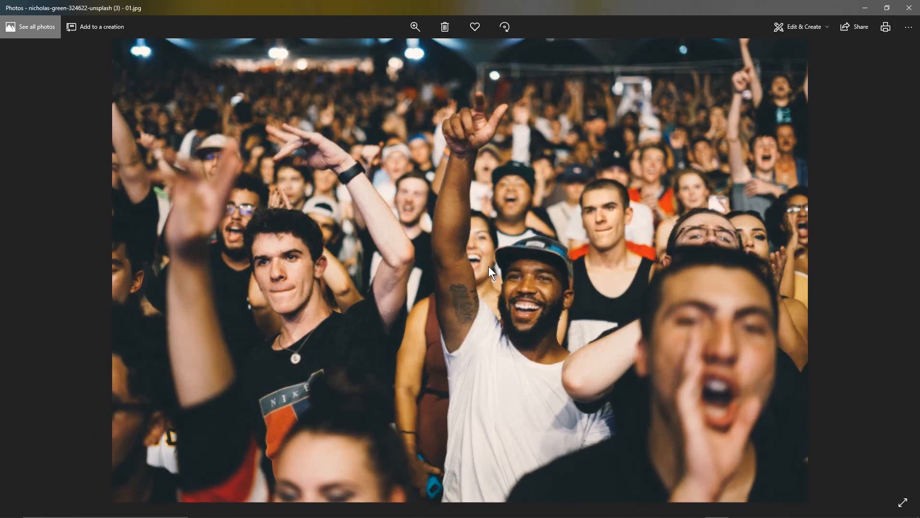
key("Right")
key("Left")
key("Right")
key("Left")
key("Right")
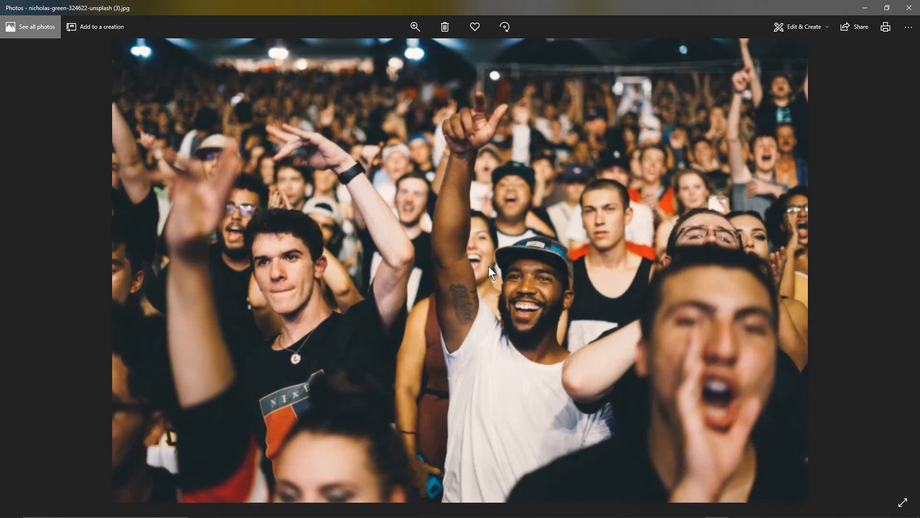
key("Left")
key("Right")
key("Left")
key("Right")
key("Left")
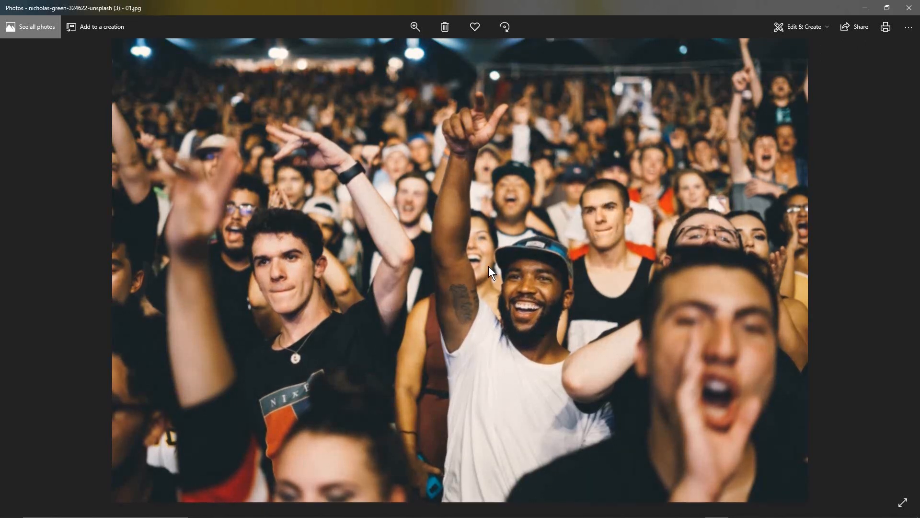
key("Right")
key("Left")
key("Right")
key("Left")
key("Right")
key("Left")
key("Right")
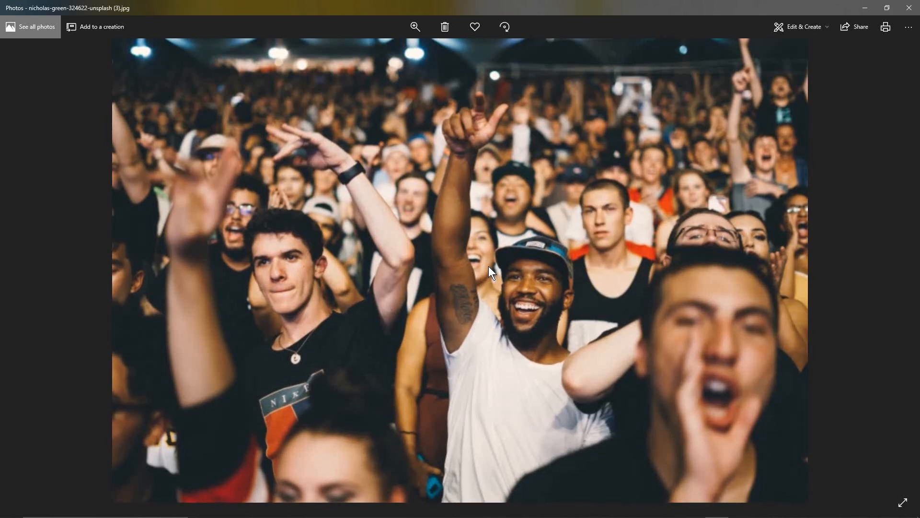
key("Left")
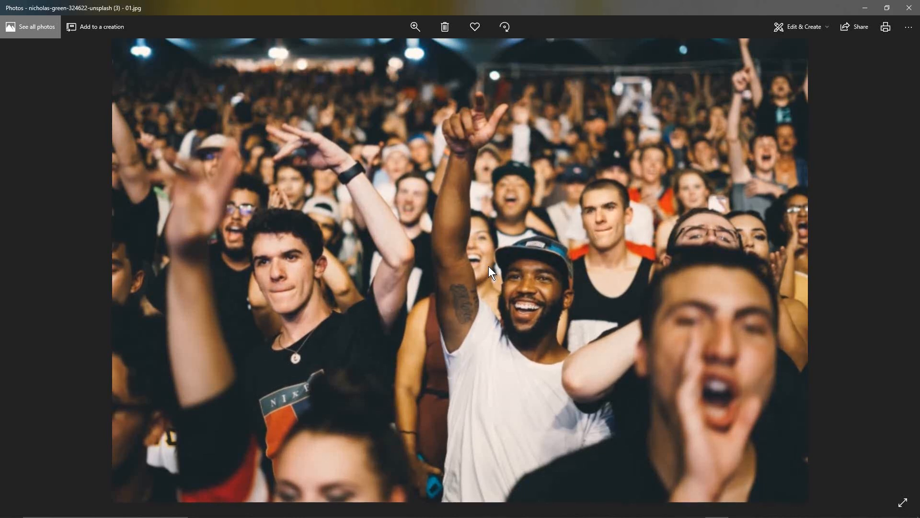
left_click(910, 13)
- Open the original photo from the folder, compare it once more with the exported version, and close the viewer and folder window
left_click(724, 195)
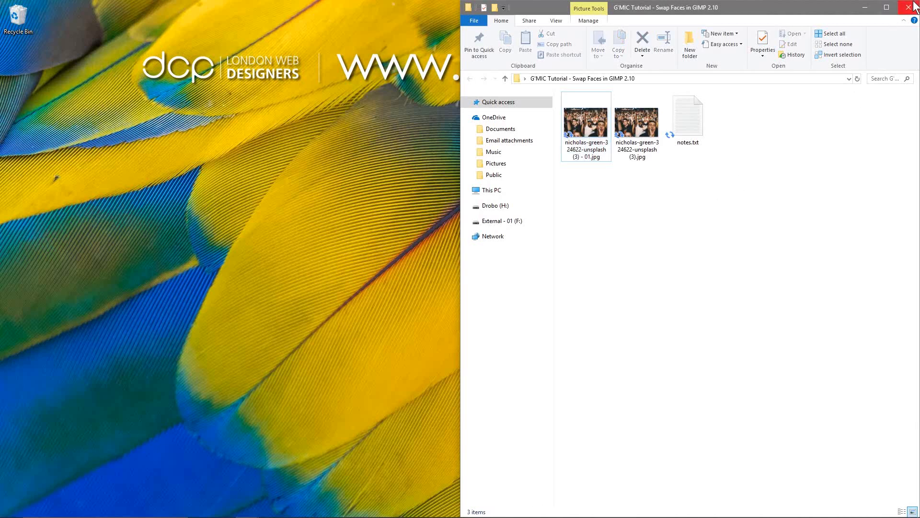
double_click(634, 114)
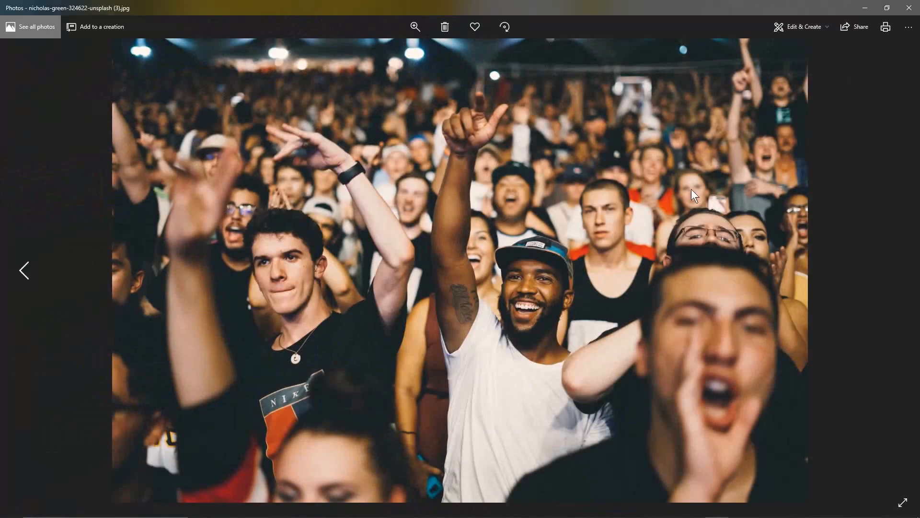
key("Left")
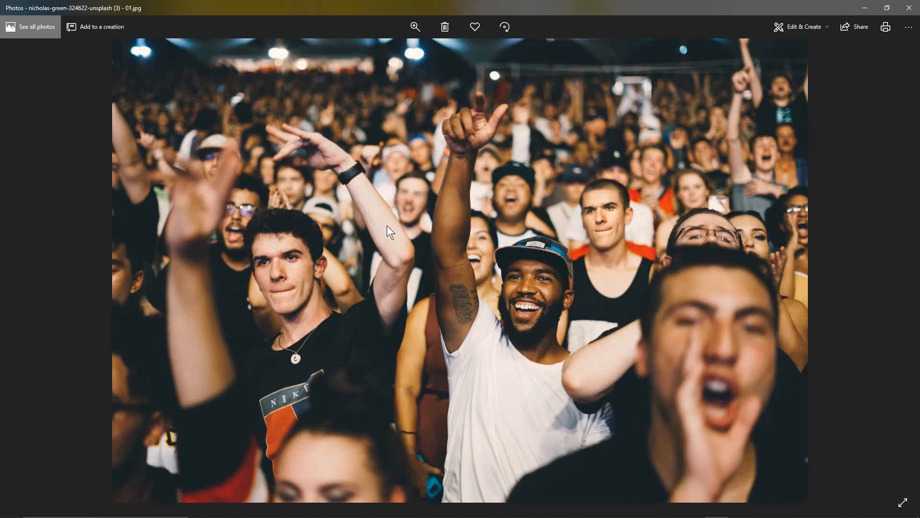
left_click(909, 8)
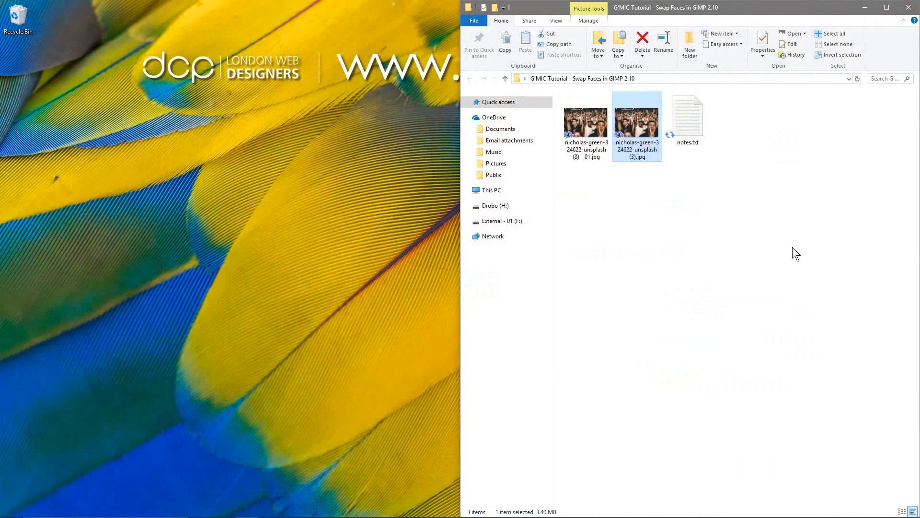
left_click(908, 8)
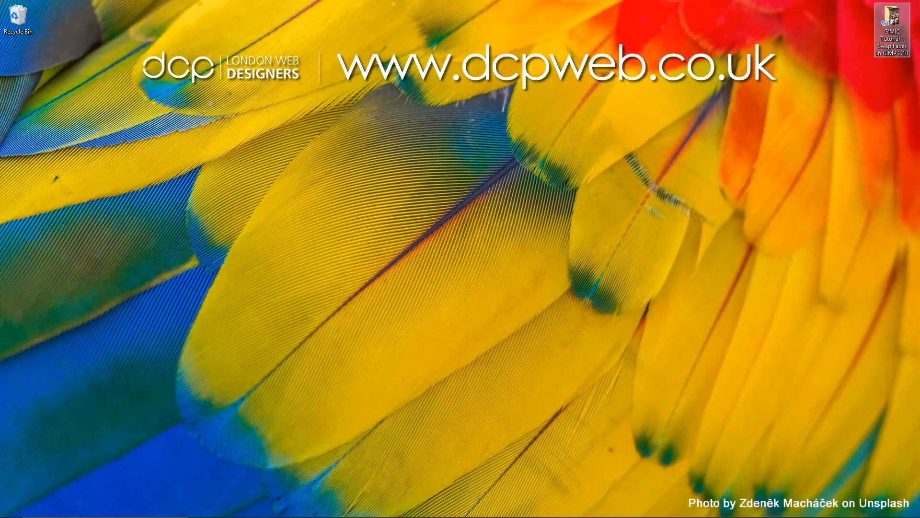